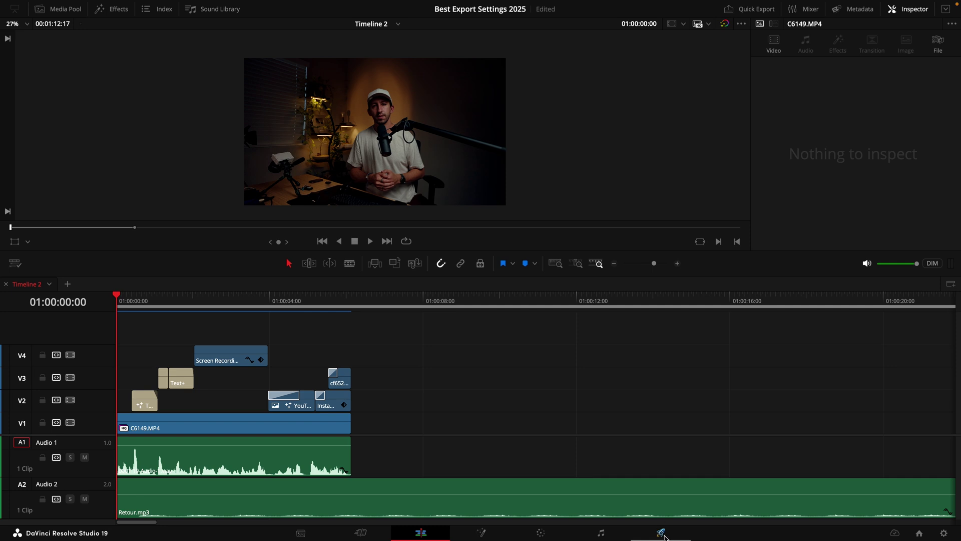
On the Deliver page, set the render range Out point to 01:02:15:13.
{"action": "left_click", "coordinate": [661, 533]}
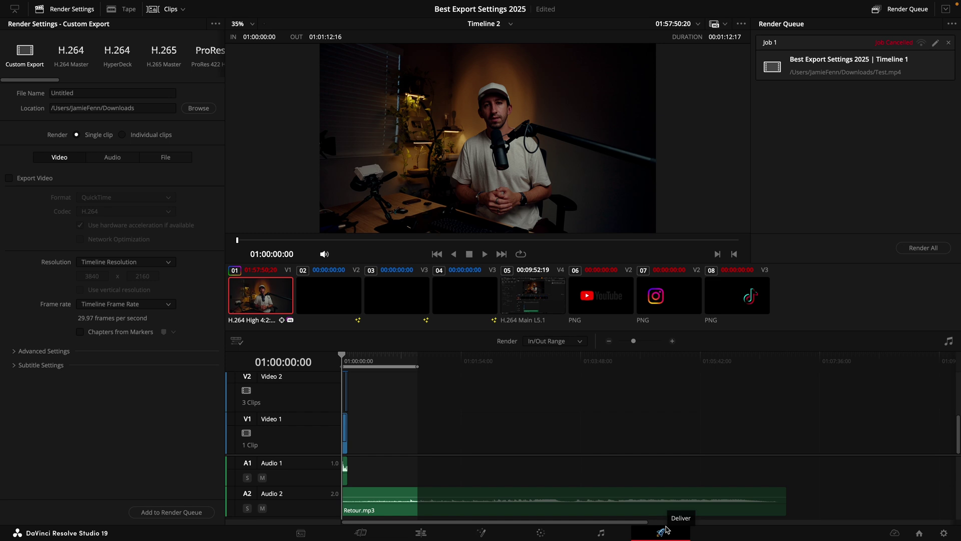
{"action": "scroll", "coordinate": [415, 403], "scroll_direction": "up", "scroll_amount": 2}
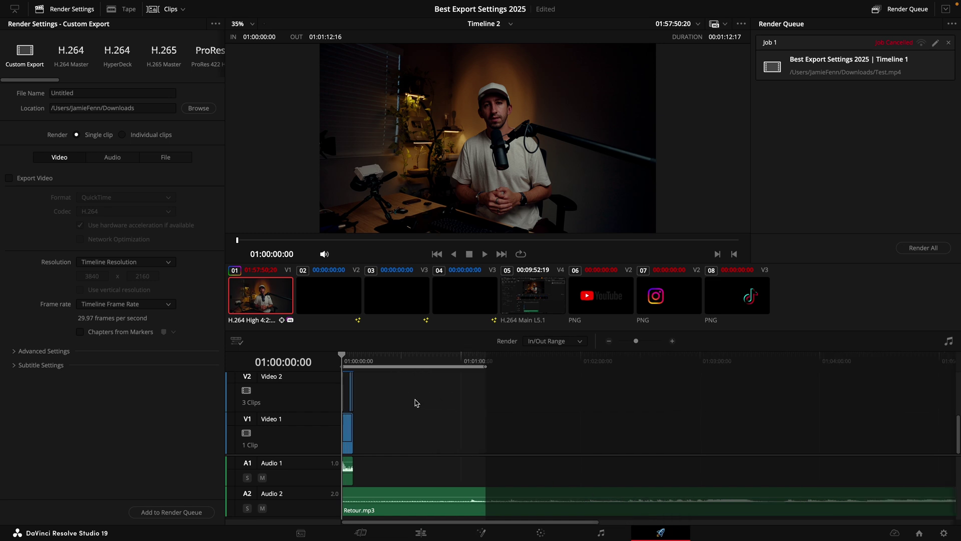
{"action": "left_click", "coordinate": [321, 364]}
{"action": "left_click", "coordinate": [611, 362]}
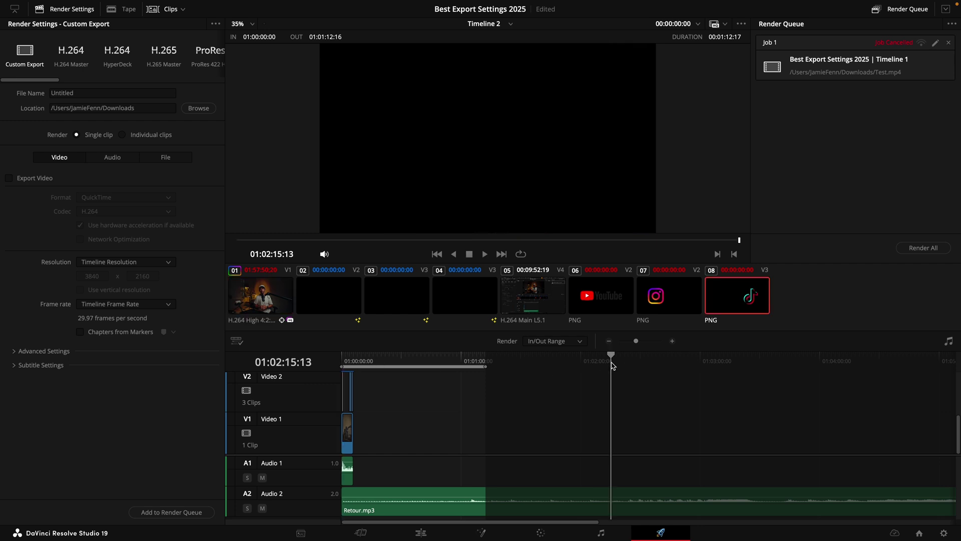
{"action": "key", "text": "o"}
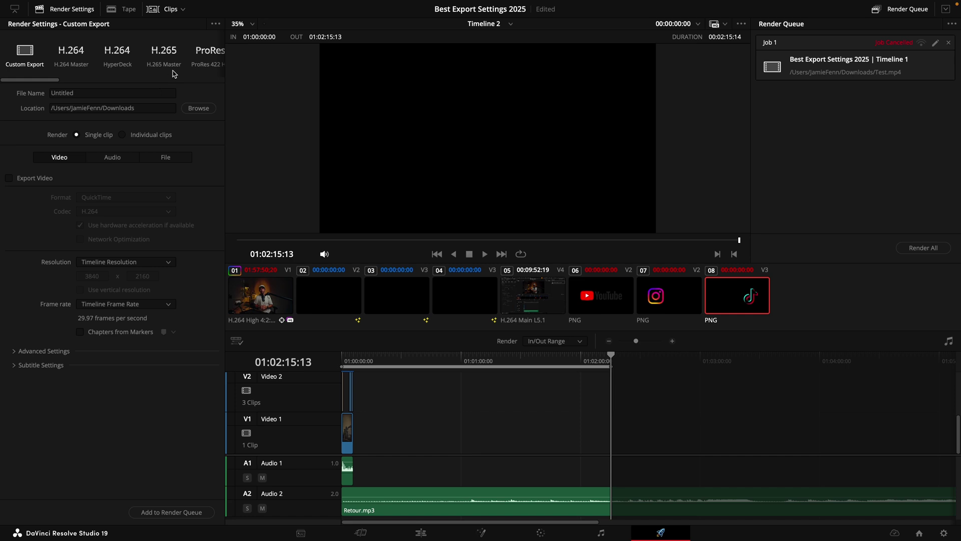
Enable Export Video in Custom Export, keeping QuickTime H.264 with hardware acceleration.
{"action": "scroll", "coordinate": [70, 55], "scroll_direction": "right", "scroll_amount": 5}
{"action": "scroll", "coordinate": [37, 54], "scroll_direction": "left", "scroll_amount": 5}
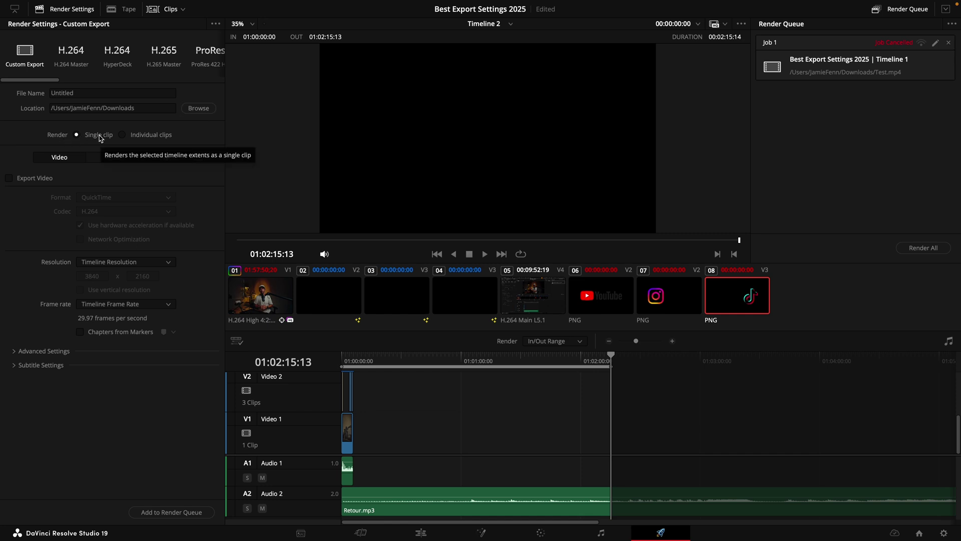
{"action": "left_click", "coordinate": [9, 179]}
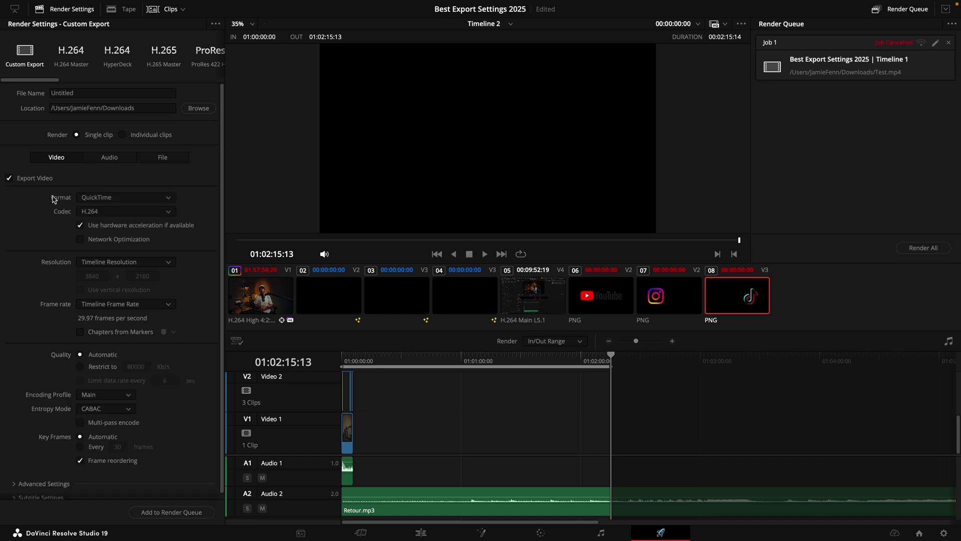
Set the render format to MP4 and the codec to H.265.
{"action": "left_click", "coordinate": [97, 198]}
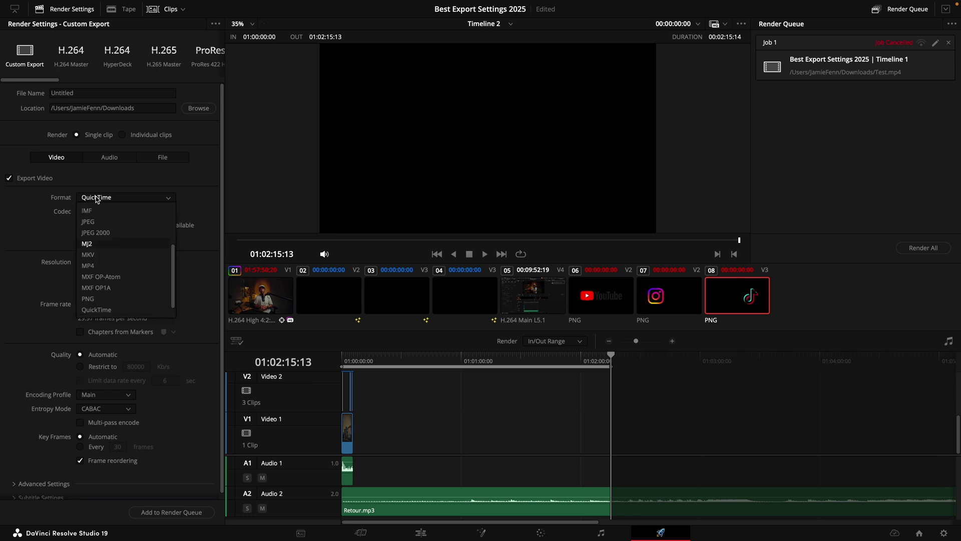
{"action": "left_click", "coordinate": [88, 266]}
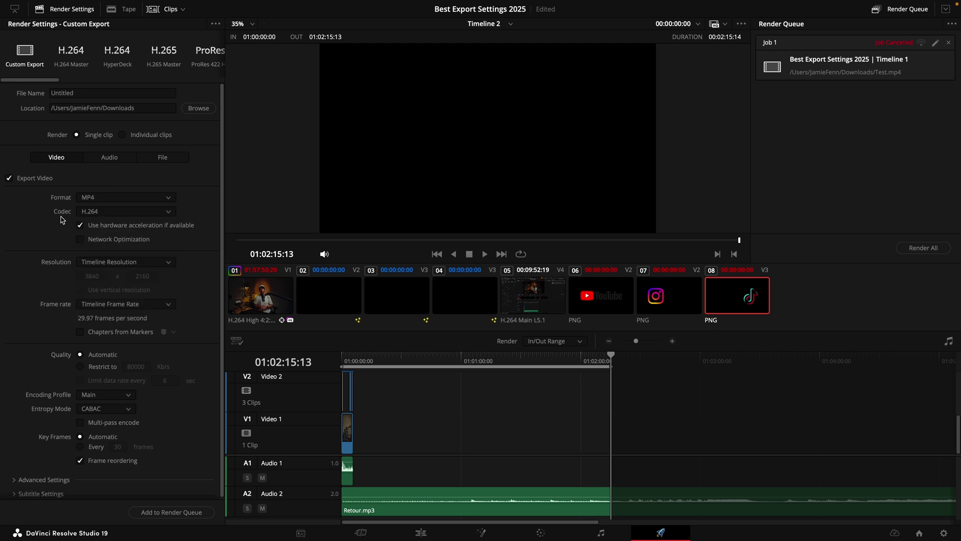
{"action": "left_click", "coordinate": [98, 212]}
{"action": "left_click", "coordinate": [102, 235]}
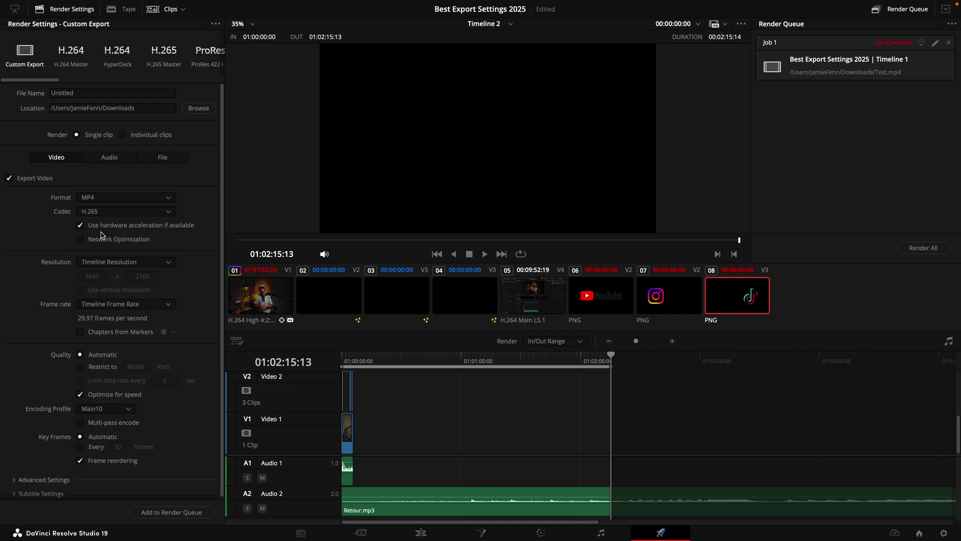
{"action": "scroll", "coordinate": [102, 235], "scroll_direction": "down", "scroll_amount": 1}
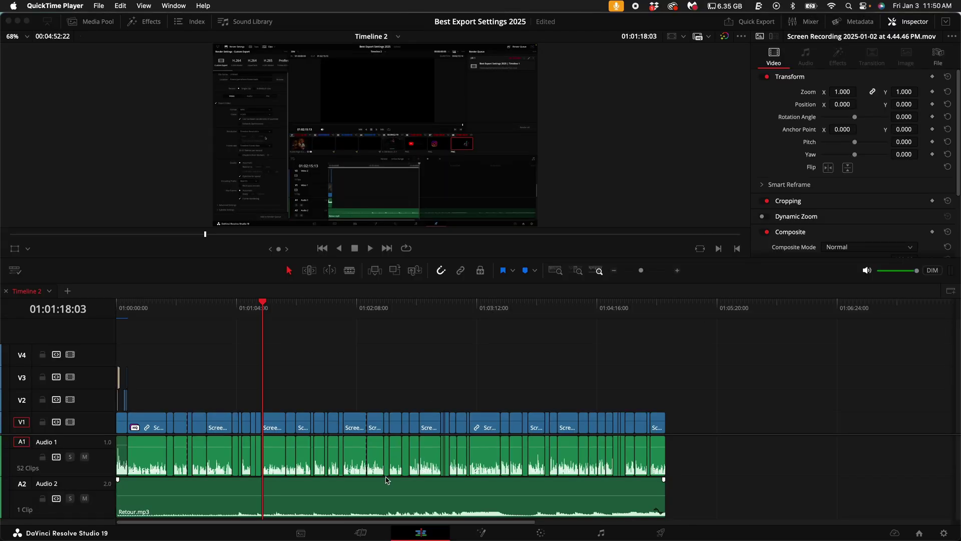
Check the timeline resolution presets on the Cut page, then reopen the Deliver Resolution dropdown.
{"action": "left_click", "coordinate": [361, 532]}
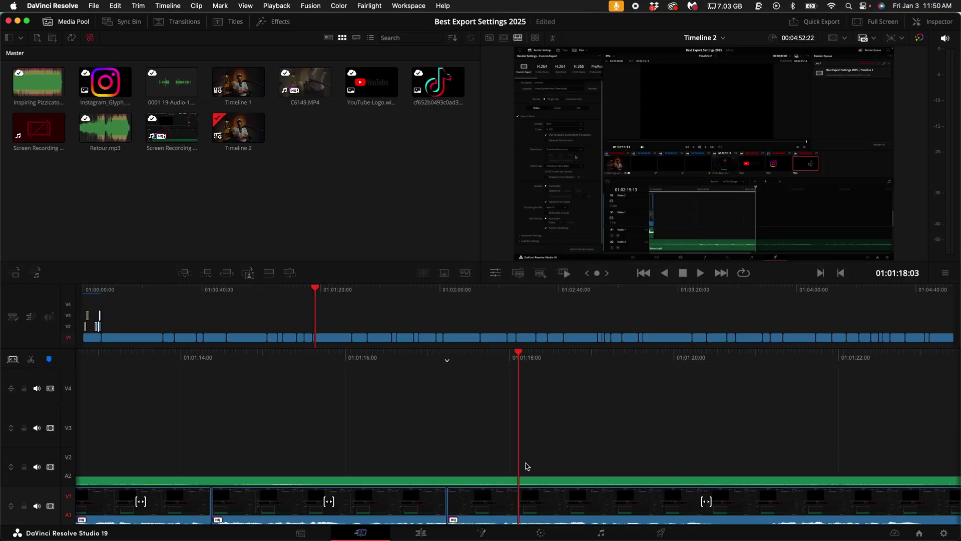
{"action": "left_click", "coordinate": [874, 38]}
{"action": "left_click", "coordinate": [901, 39]}
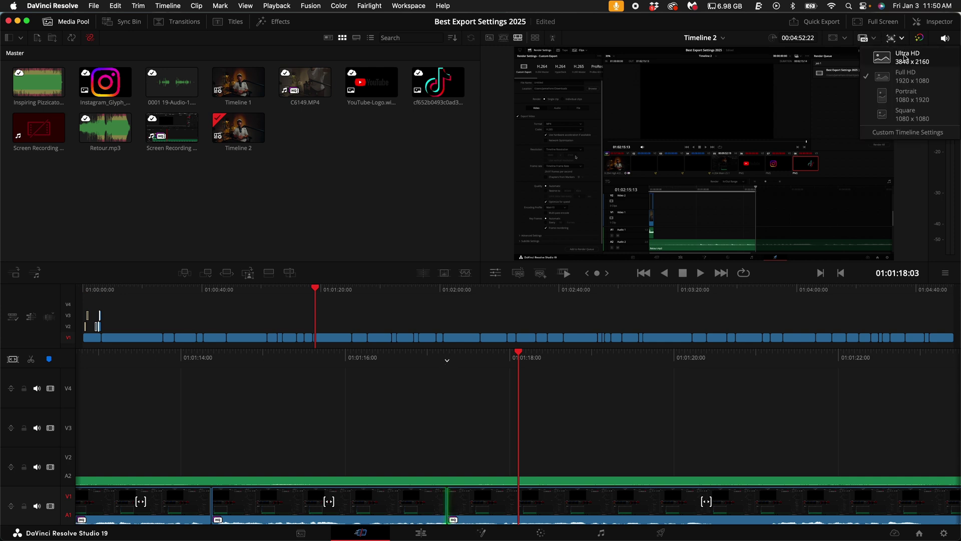
{"action": "left_click", "coordinate": [902, 38]}
{"action": "left_click", "coordinate": [661, 534]}
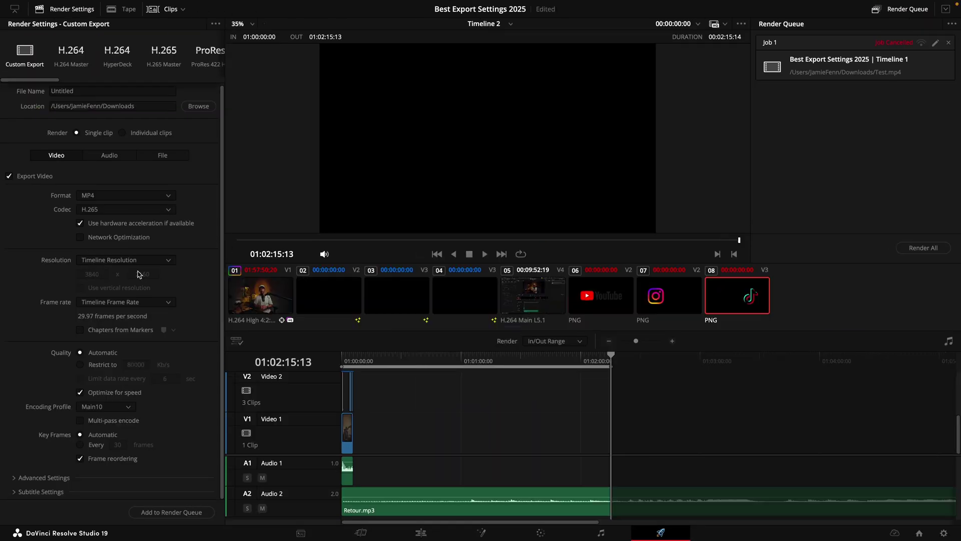
{"action": "left_click", "coordinate": [120, 260]}
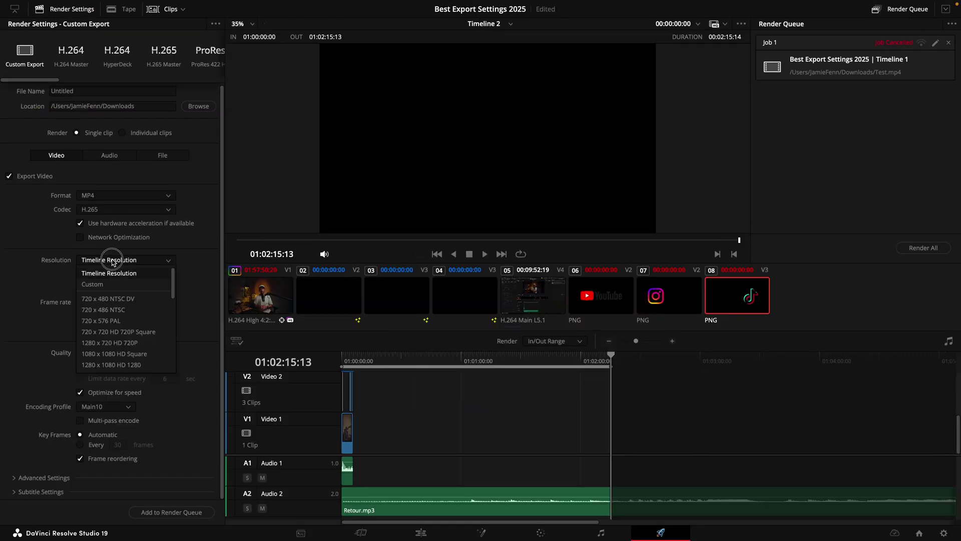
Leave the export resolution at Timeline Resolution, resolving to 3840 x 2160.
{"action": "left_click", "coordinate": [55, 299]}
{"action": "left_click", "coordinate": [100, 263]}
{"action": "scroll", "coordinate": [106, 310], "scroll_direction": "down", "scroll_amount": 5}
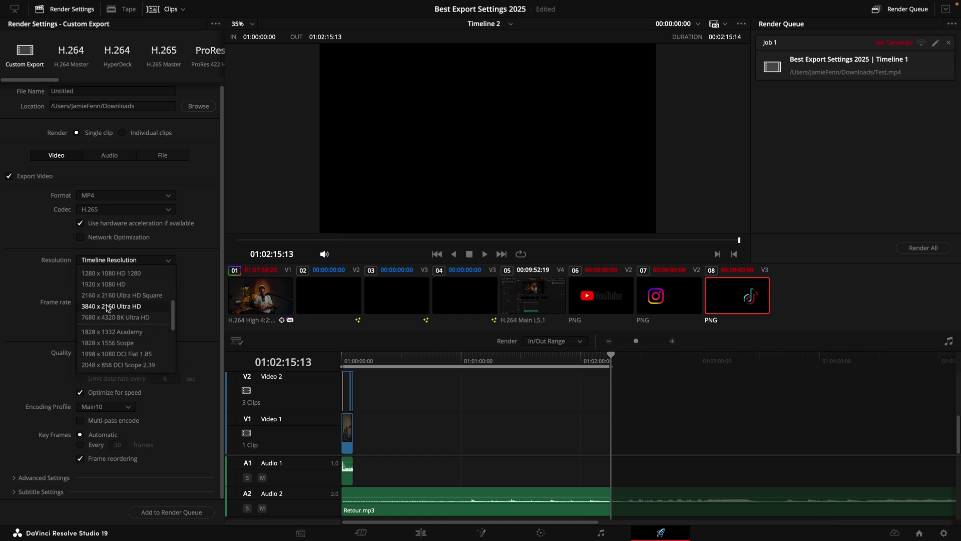
{"action": "left_click", "coordinate": [134, 309]}
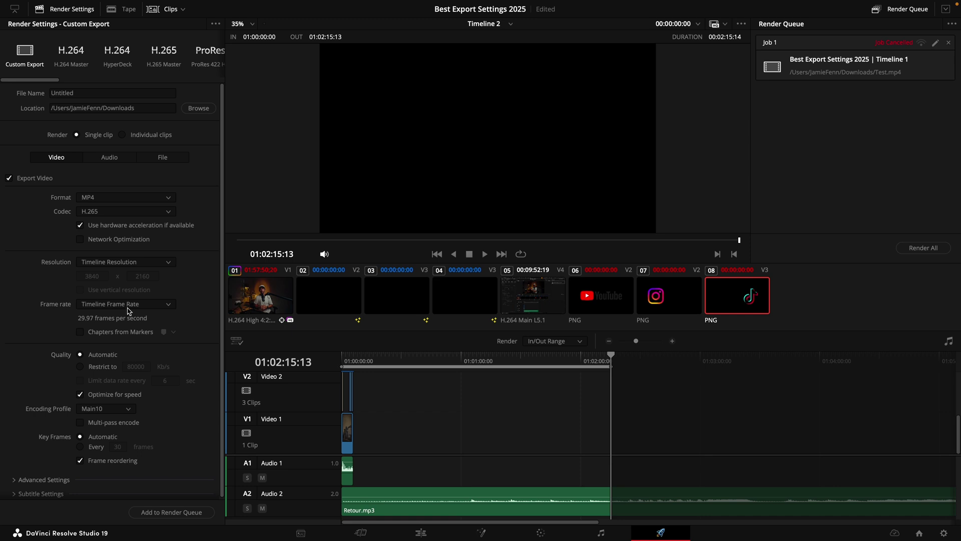
{"action": "scroll", "coordinate": [123, 336], "scroll_direction": "down", "scroll_amount": 1}
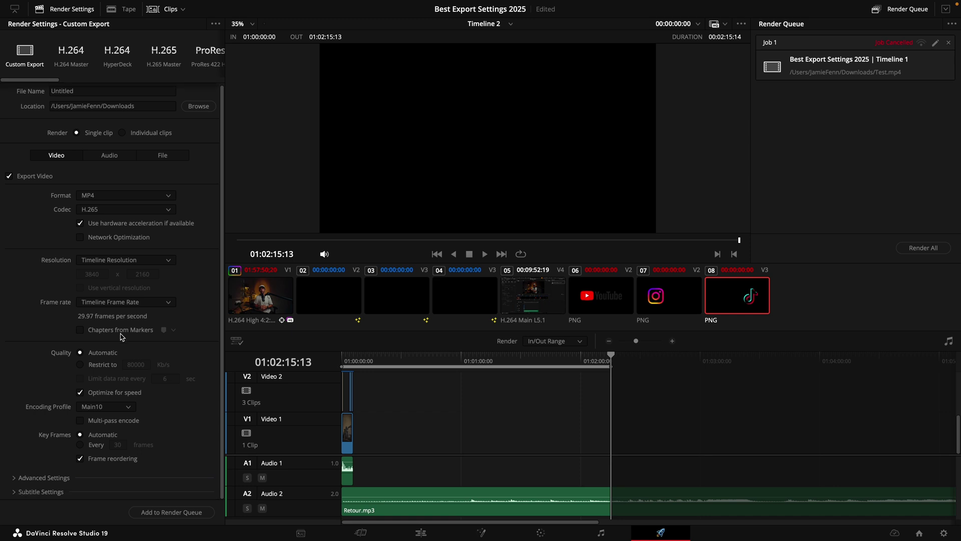
Restrict the video Quality to a bitrate of 80000 Kb/s.
{"action": "left_click", "coordinate": [80, 365]}
{"action": "left_click", "coordinate": [142, 366]}
{"action": "key", "text": "Left"}
{"action": "key", "text": "Right"}
{"action": "left_click_drag", "start_coordinate": [150, 367], "coordinate": [121, 366]}
Expand Advanced Settings and scroll down to its options.
{"action": "left_click", "coordinate": [13, 477]}
{"action": "scroll", "coordinate": [42, 457], "scroll_direction": "down", "scroll_amount": 5}
{"action": "scroll", "coordinate": [39, 431], "scroll_direction": "down", "scroll_amount": 6}
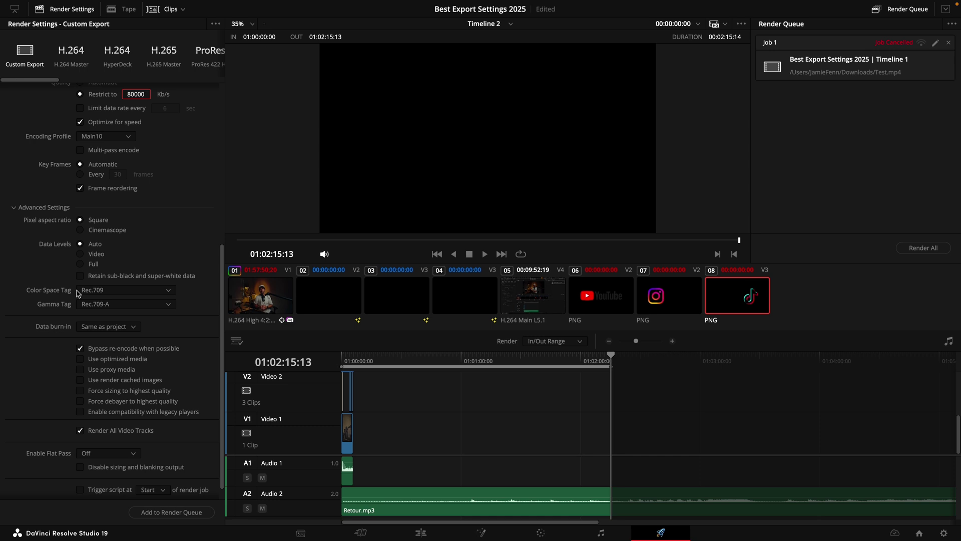
Keep Rec.709 as the colour space tag and Rec.709-A as the gamma tag.
{"action": "left_click", "coordinate": [100, 290]}
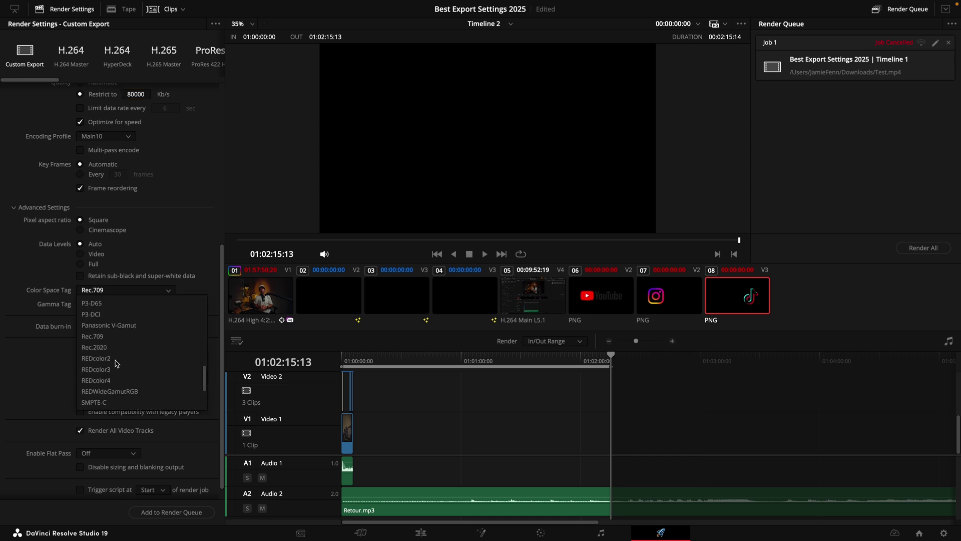
{"action": "left_click", "coordinate": [119, 340]}
{"action": "left_click", "coordinate": [93, 304]}
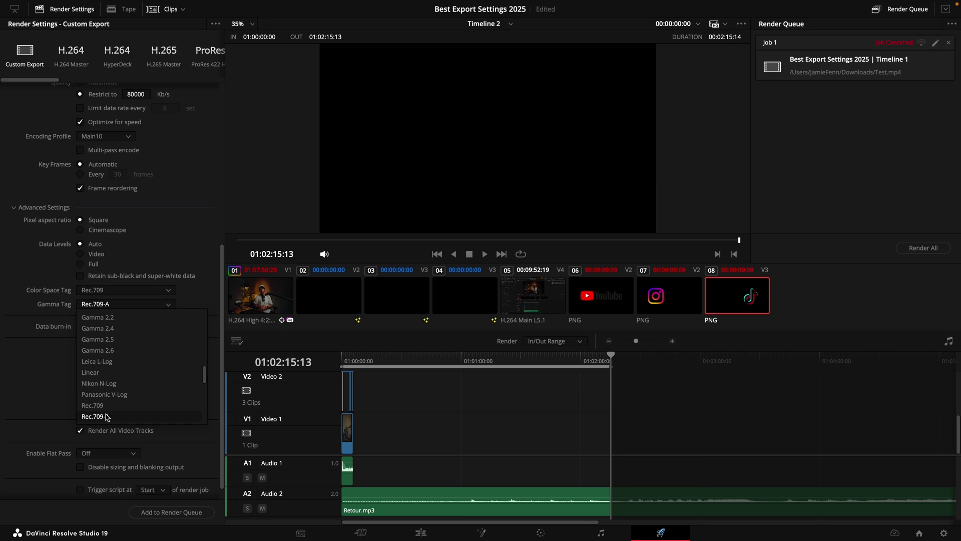
{"action": "left_click", "coordinate": [134, 420]}
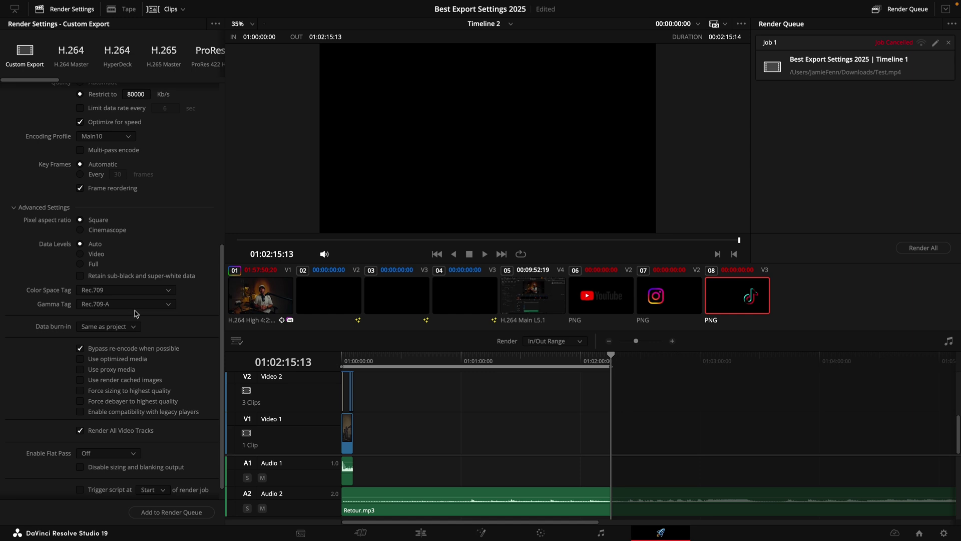
Tick Bypass re-encode, Force sizing and Force debayer to highest quality.
{"action": "scroll", "coordinate": [136, 313], "scroll_direction": "down", "scroll_amount": 1}
{"action": "left_click", "coordinate": [80, 332]}
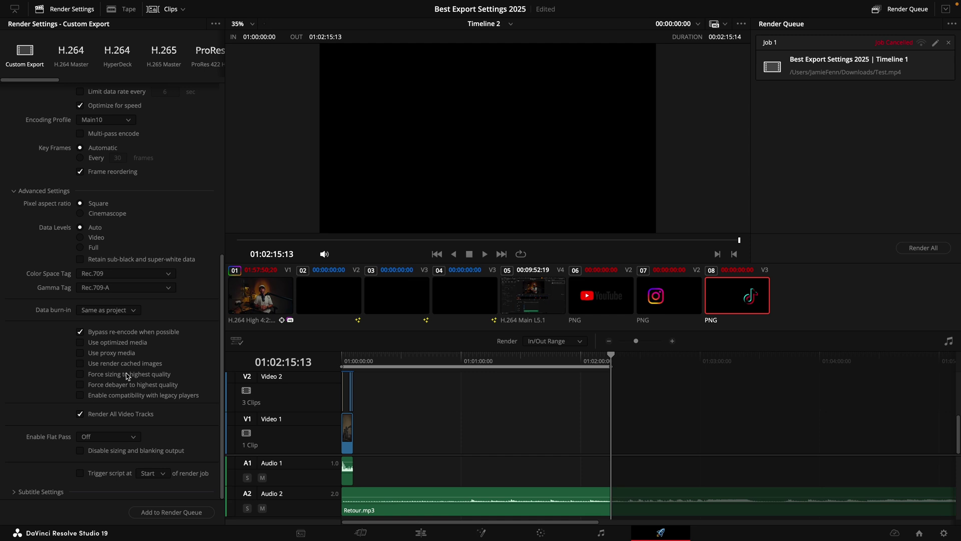
{"action": "left_click", "coordinate": [80, 375]}
{"action": "left_click", "coordinate": [80, 385]}
Enable Normalize Audio on the AAC 320 Kb/s audio with the YouTube standard (-14 LKFS, -1.0 dBTP).
{"action": "scroll", "coordinate": [80, 385], "scroll_direction": "up", "scroll_amount": 10}
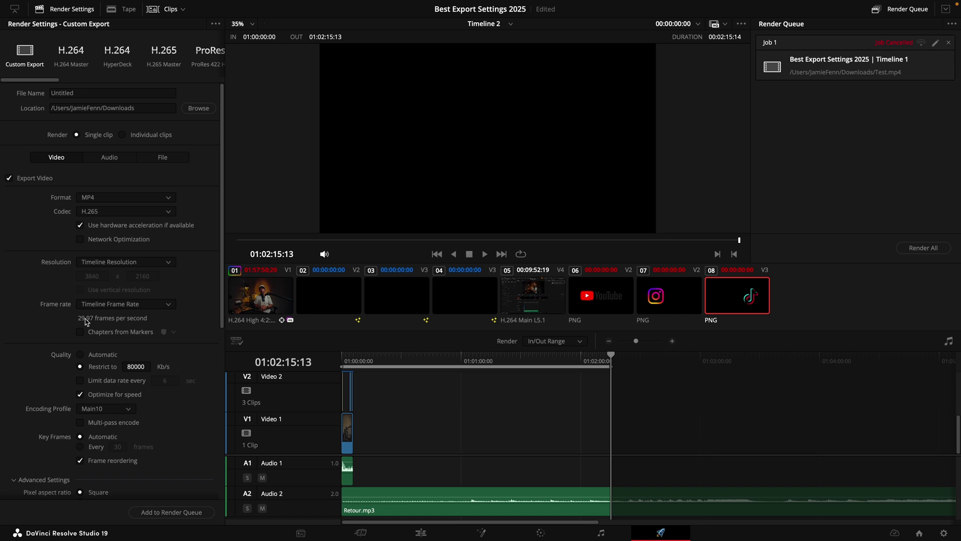
{"action": "left_click", "coordinate": [110, 157]}
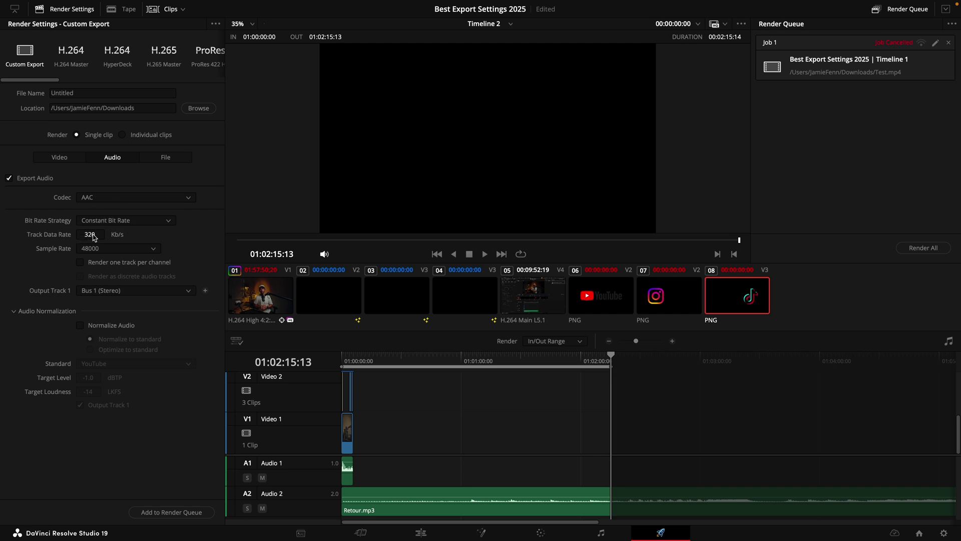
{"action": "left_click", "coordinate": [35, 313]}
{"action": "left_click", "coordinate": [35, 314]}
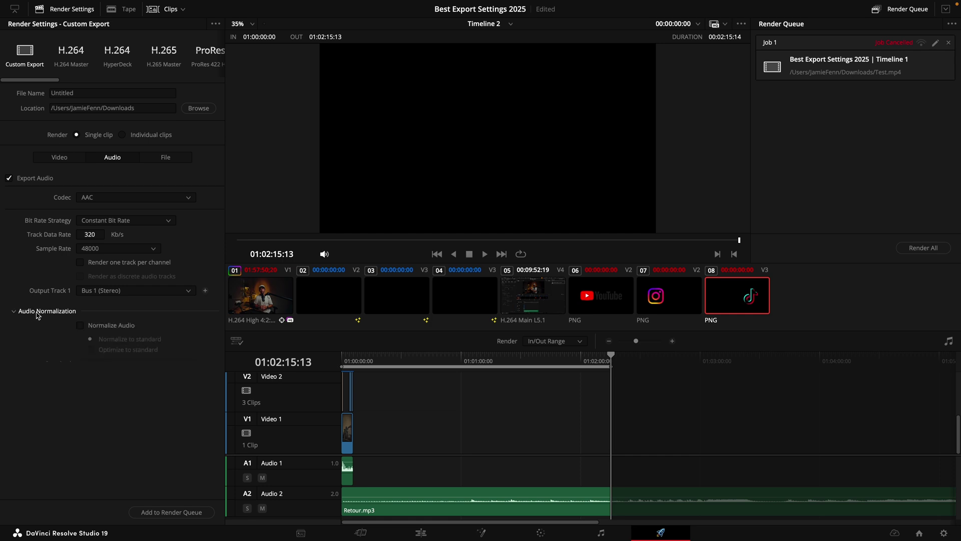
{"action": "left_click", "coordinate": [81, 326]}
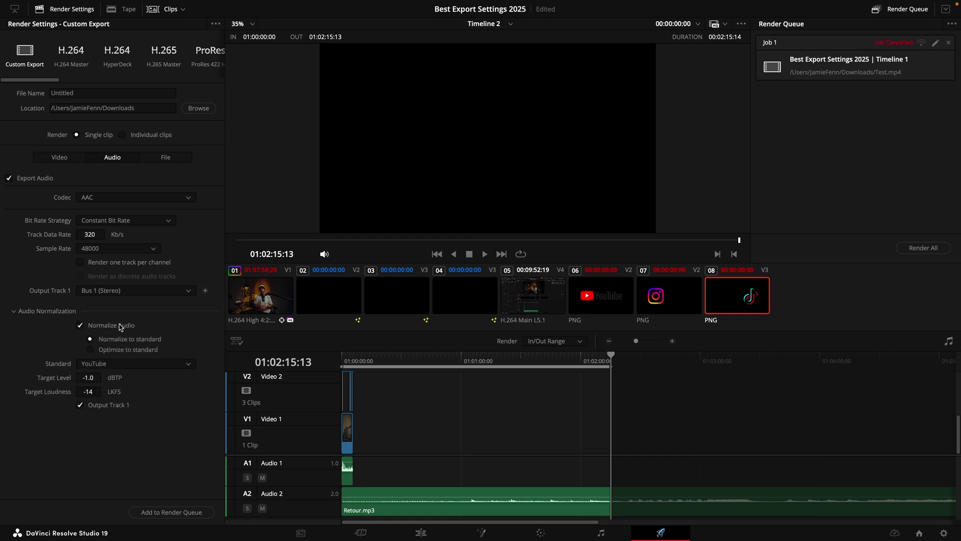
{"action": "left_click", "coordinate": [100, 367]}
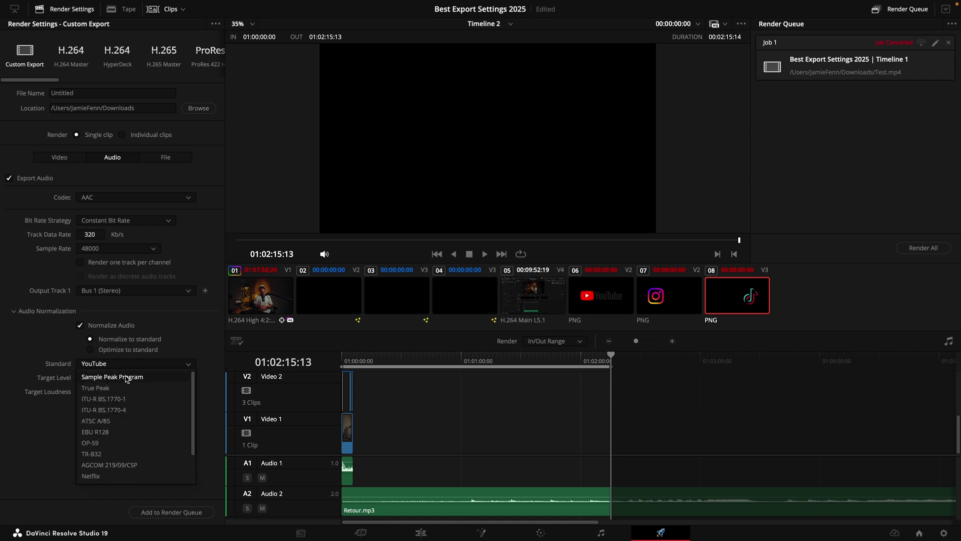
{"action": "scroll", "coordinate": [110, 426], "scroll_direction": "down", "scroll_amount": 3}
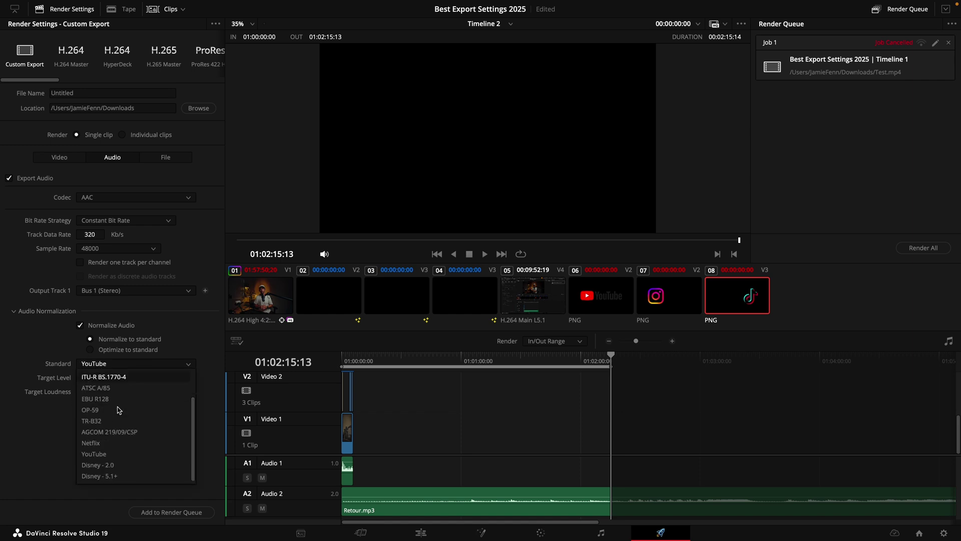
{"action": "left_click", "coordinate": [117, 454]}
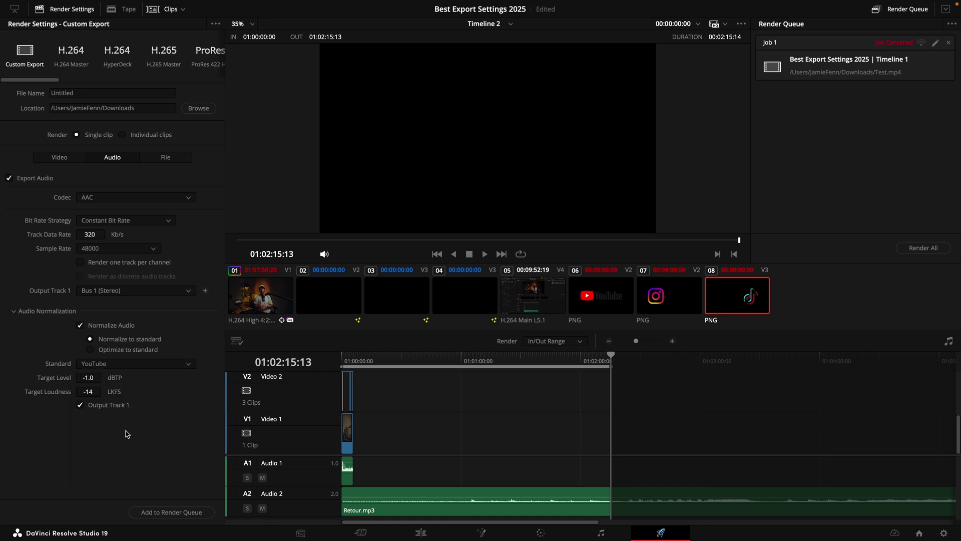
{"action": "scroll", "coordinate": [453, 521], "scroll_direction": "up", "scroll_amount": 3}
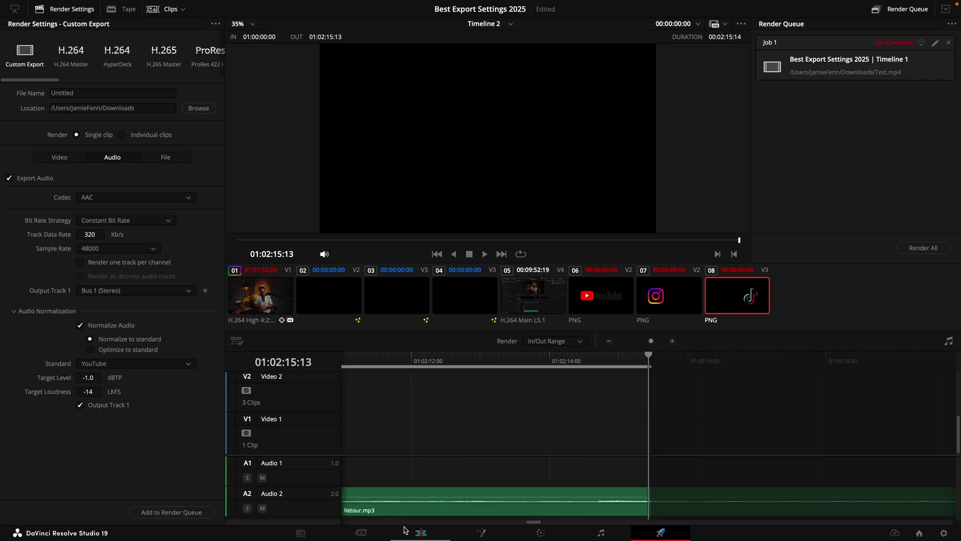
On the Cut page, set Timeline 2 to Portrait 1080 x 1920, then return to Deliver.
{"action": "left_click", "coordinate": [369, 535]}
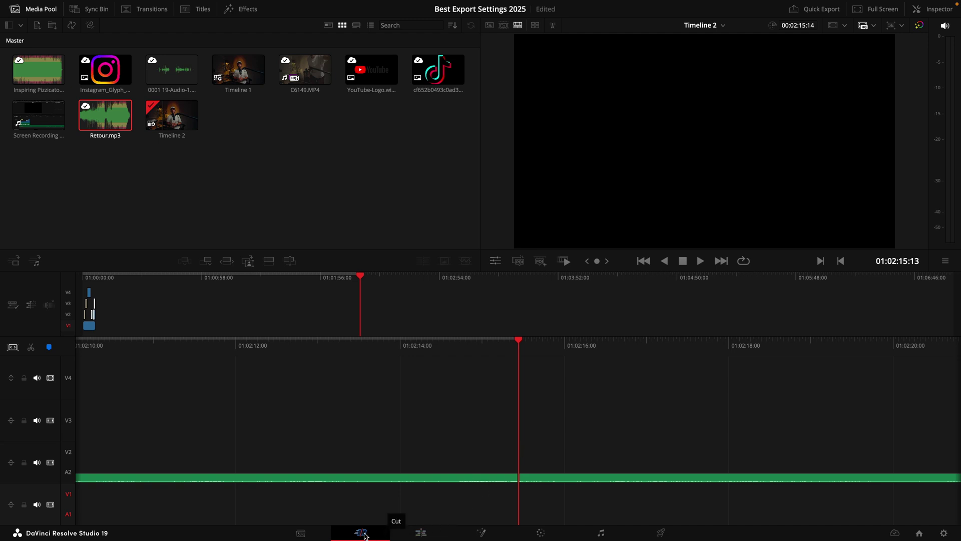
{"action": "left_click", "coordinate": [897, 25]}
{"action": "left_click", "coordinate": [907, 82]}
{"action": "key", "text": "Home"}
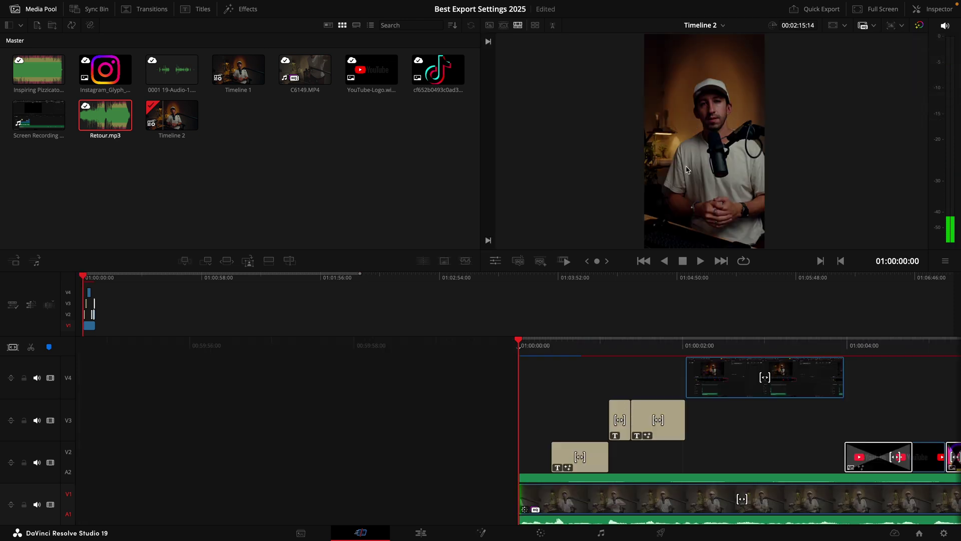
{"action": "left_click", "coordinate": [893, 25]}
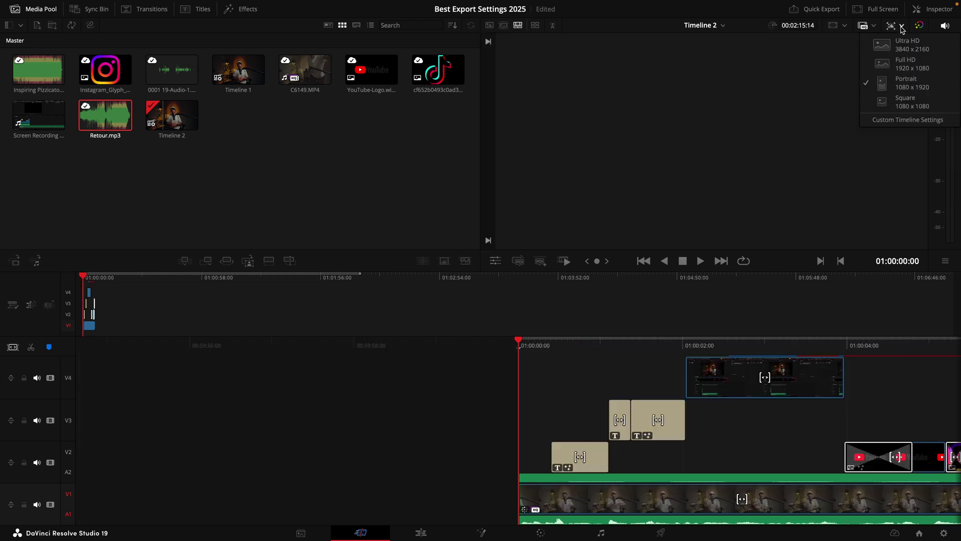
{"action": "left_click", "coordinate": [928, 92]}
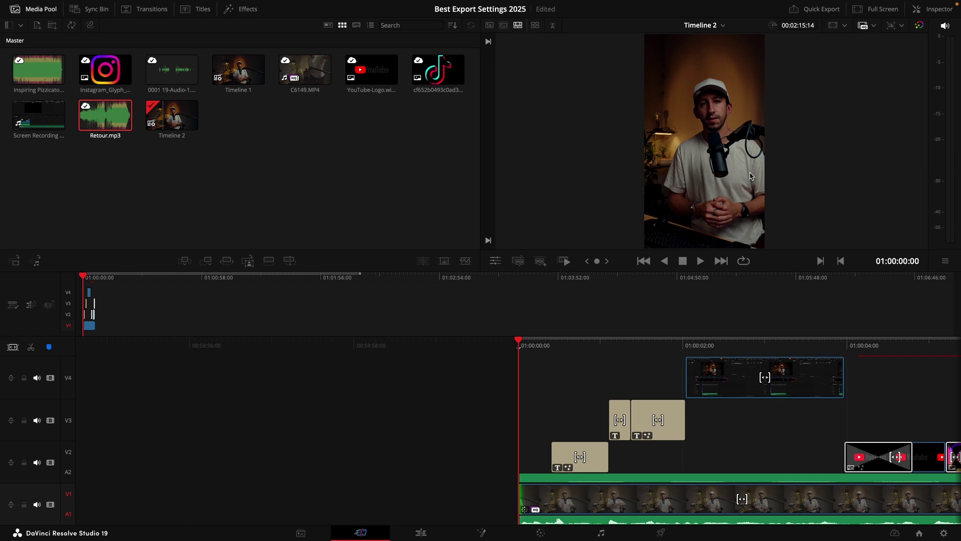
{"action": "left_click", "coordinate": [660, 531]}
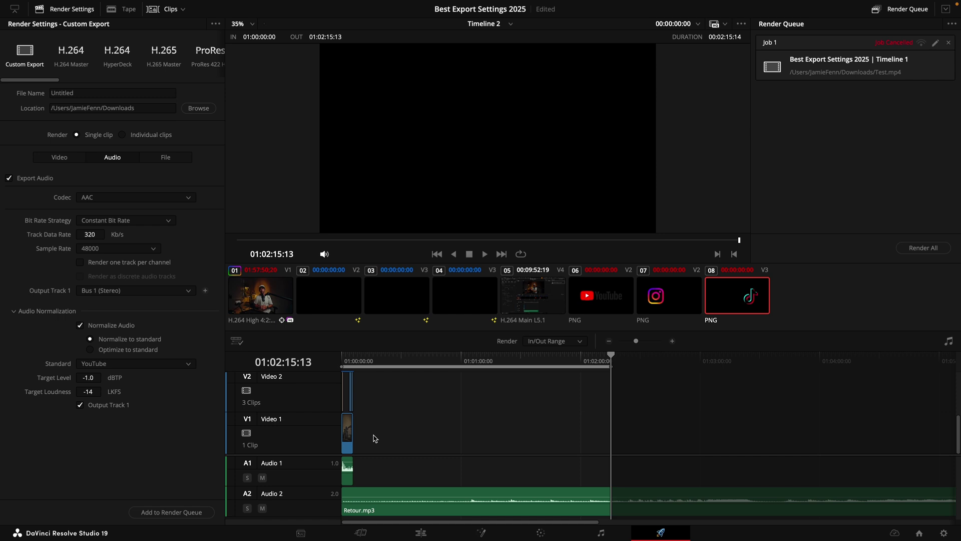
Return the playhead to 01:00:00:00 to preview the video's opening frame.
{"action": "left_click_drag", "start_coordinate": [490, 357], "coordinate": [614, 355]}
{"action": "scroll", "coordinate": [587, 413], "scroll_direction": "up", "scroll_amount": 5}
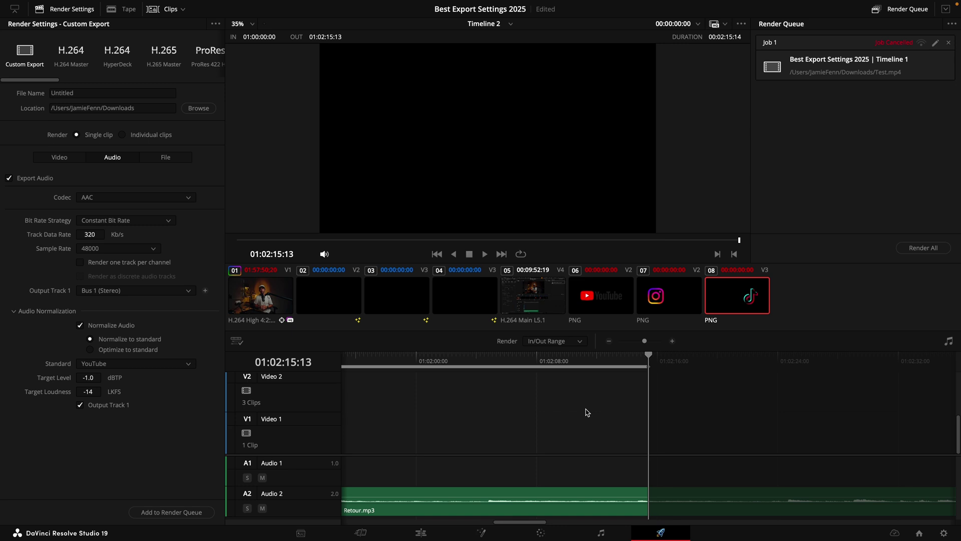
{"action": "left_click", "coordinate": [651, 360]}
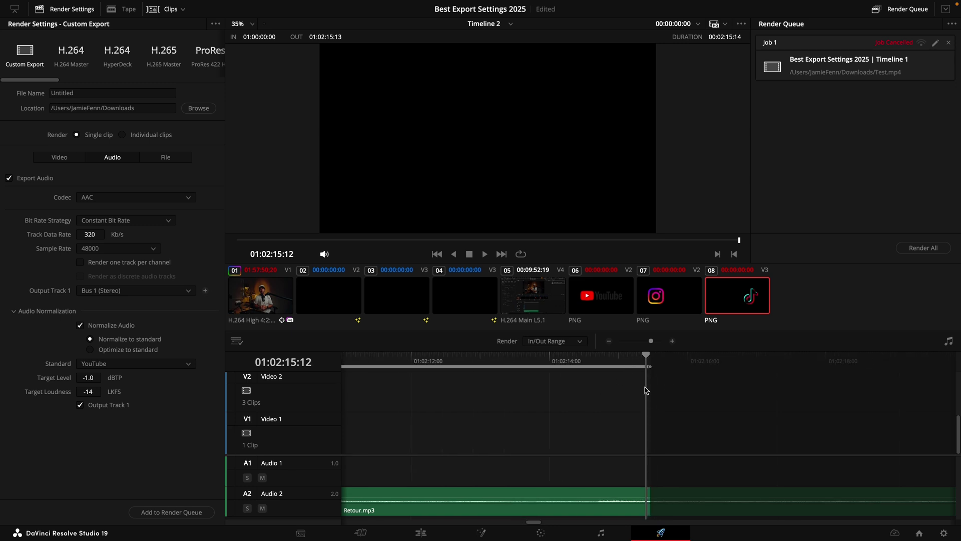
{"action": "key", "text": "Right"}
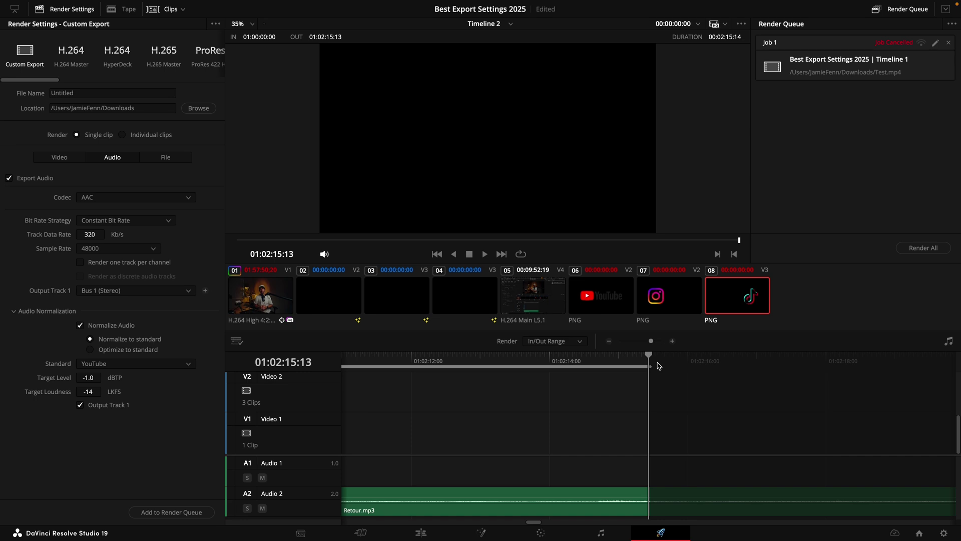
{"action": "key", "text": "Home"}
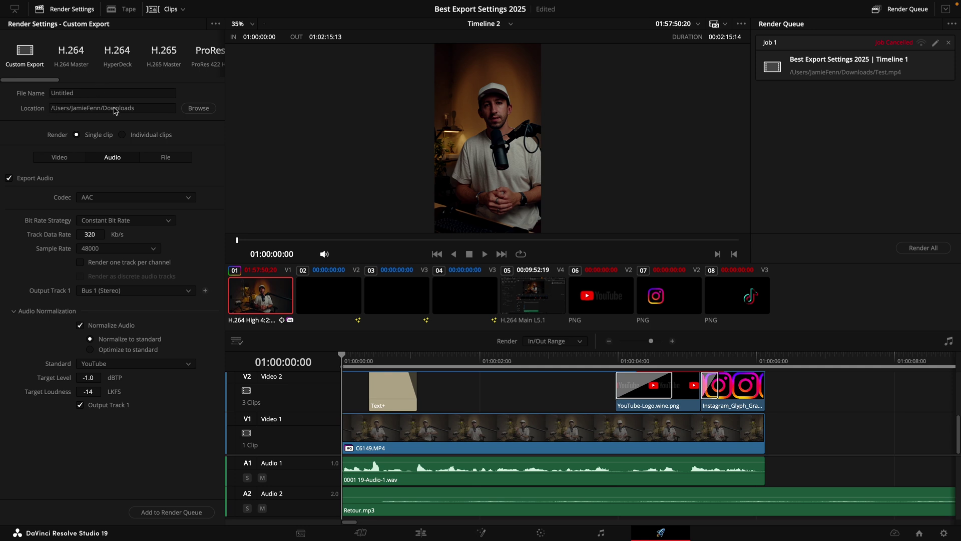
Keep the H.265 codec, restrict the bitrate to 80000 Kb/s, and verify the Rec.709 / Rec.709-A tags.
{"action": "left_click", "coordinate": [57, 157]}
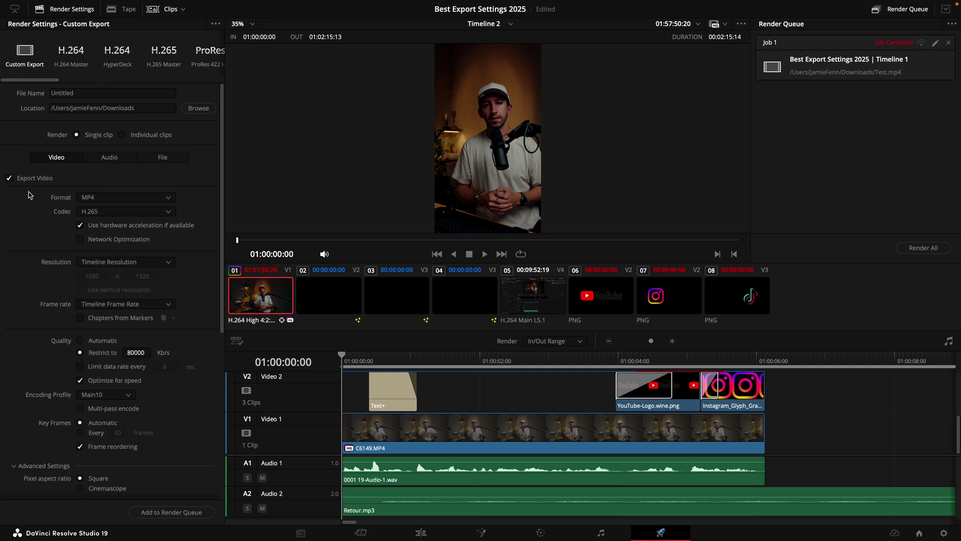
{"action": "left_click", "coordinate": [114, 212]}
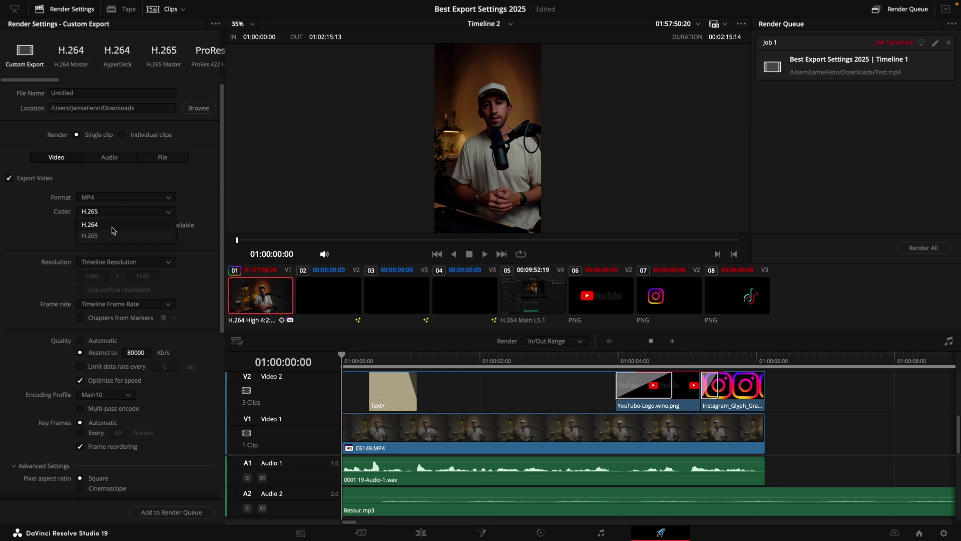
{"action": "left_click", "coordinate": [113, 236]}
{"action": "scroll", "coordinate": [98, 217], "scroll_direction": "down", "scroll_amount": 3}
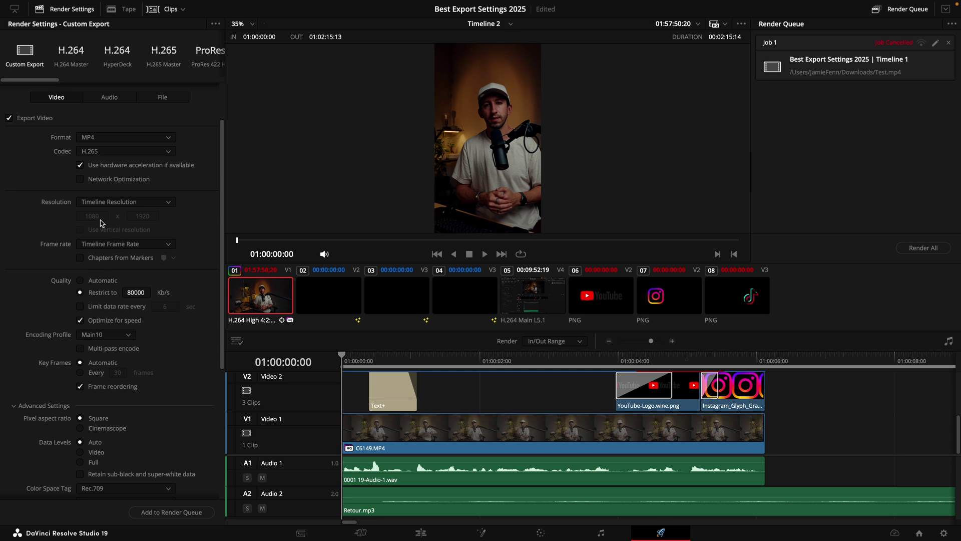
{"action": "left_click", "coordinate": [143, 293]}
{"action": "scroll", "coordinate": [183, 330], "scroll_direction": "down", "scroll_amount": 4}
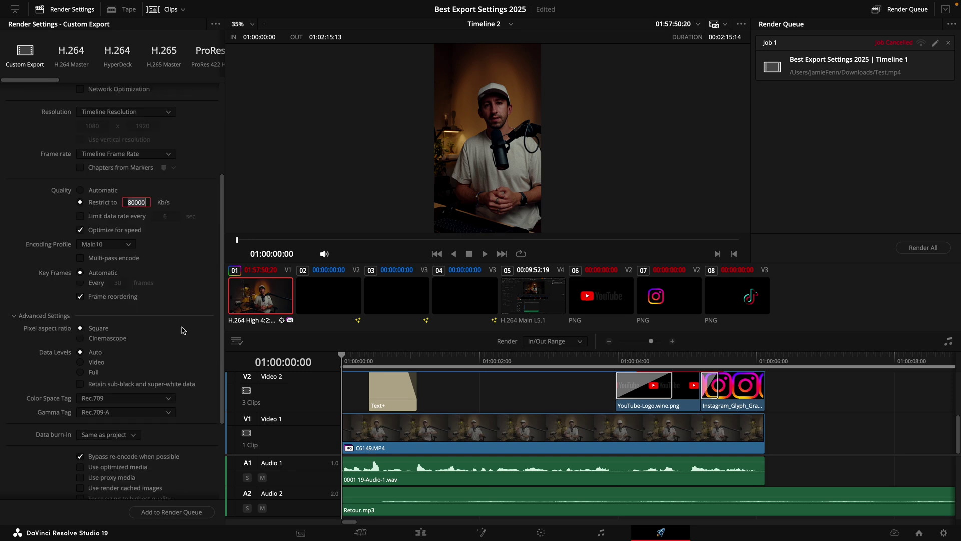
{"action": "scroll", "coordinate": [152, 316], "scroll_direction": "down", "scroll_amount": 4}
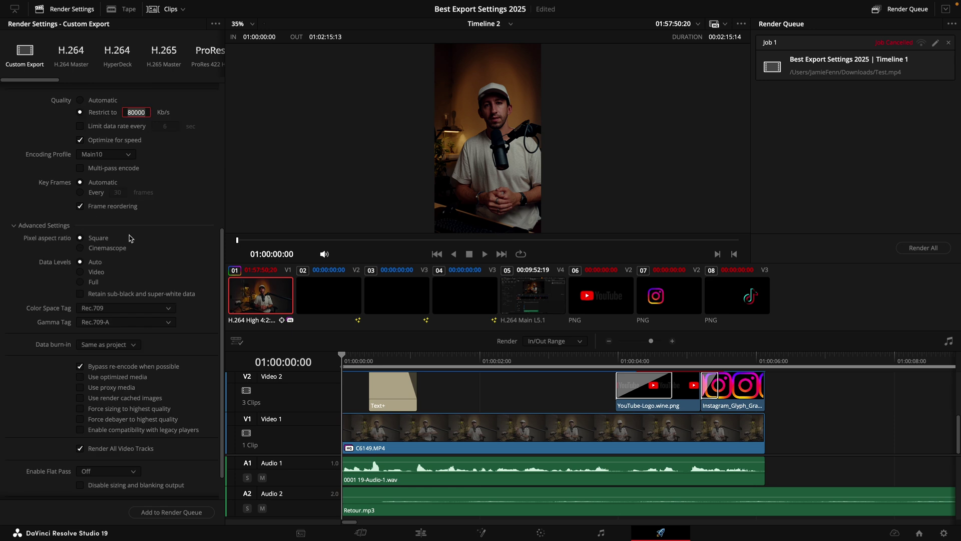
{"action": "scroll", "coordinate": [131, 246], "scroll_direction": "down", "scroll_amount": 2}
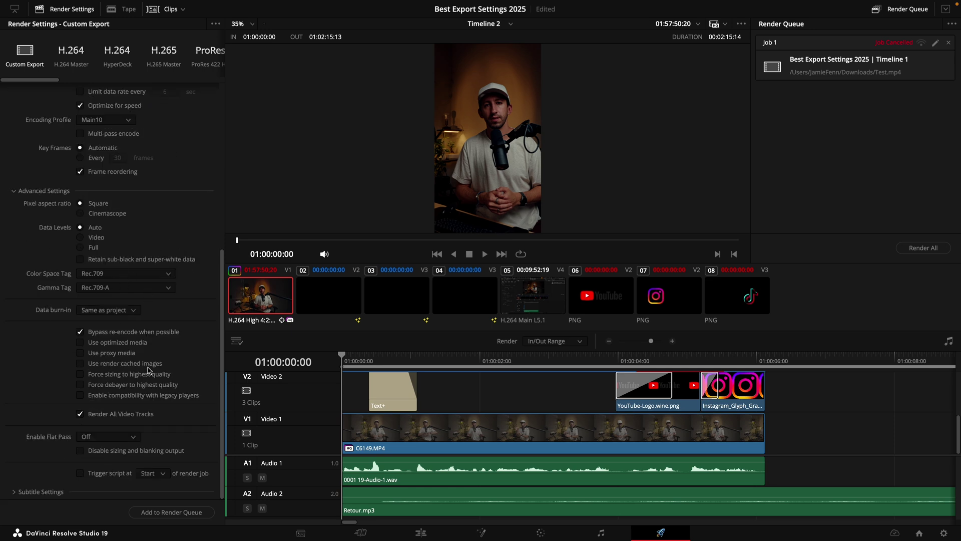